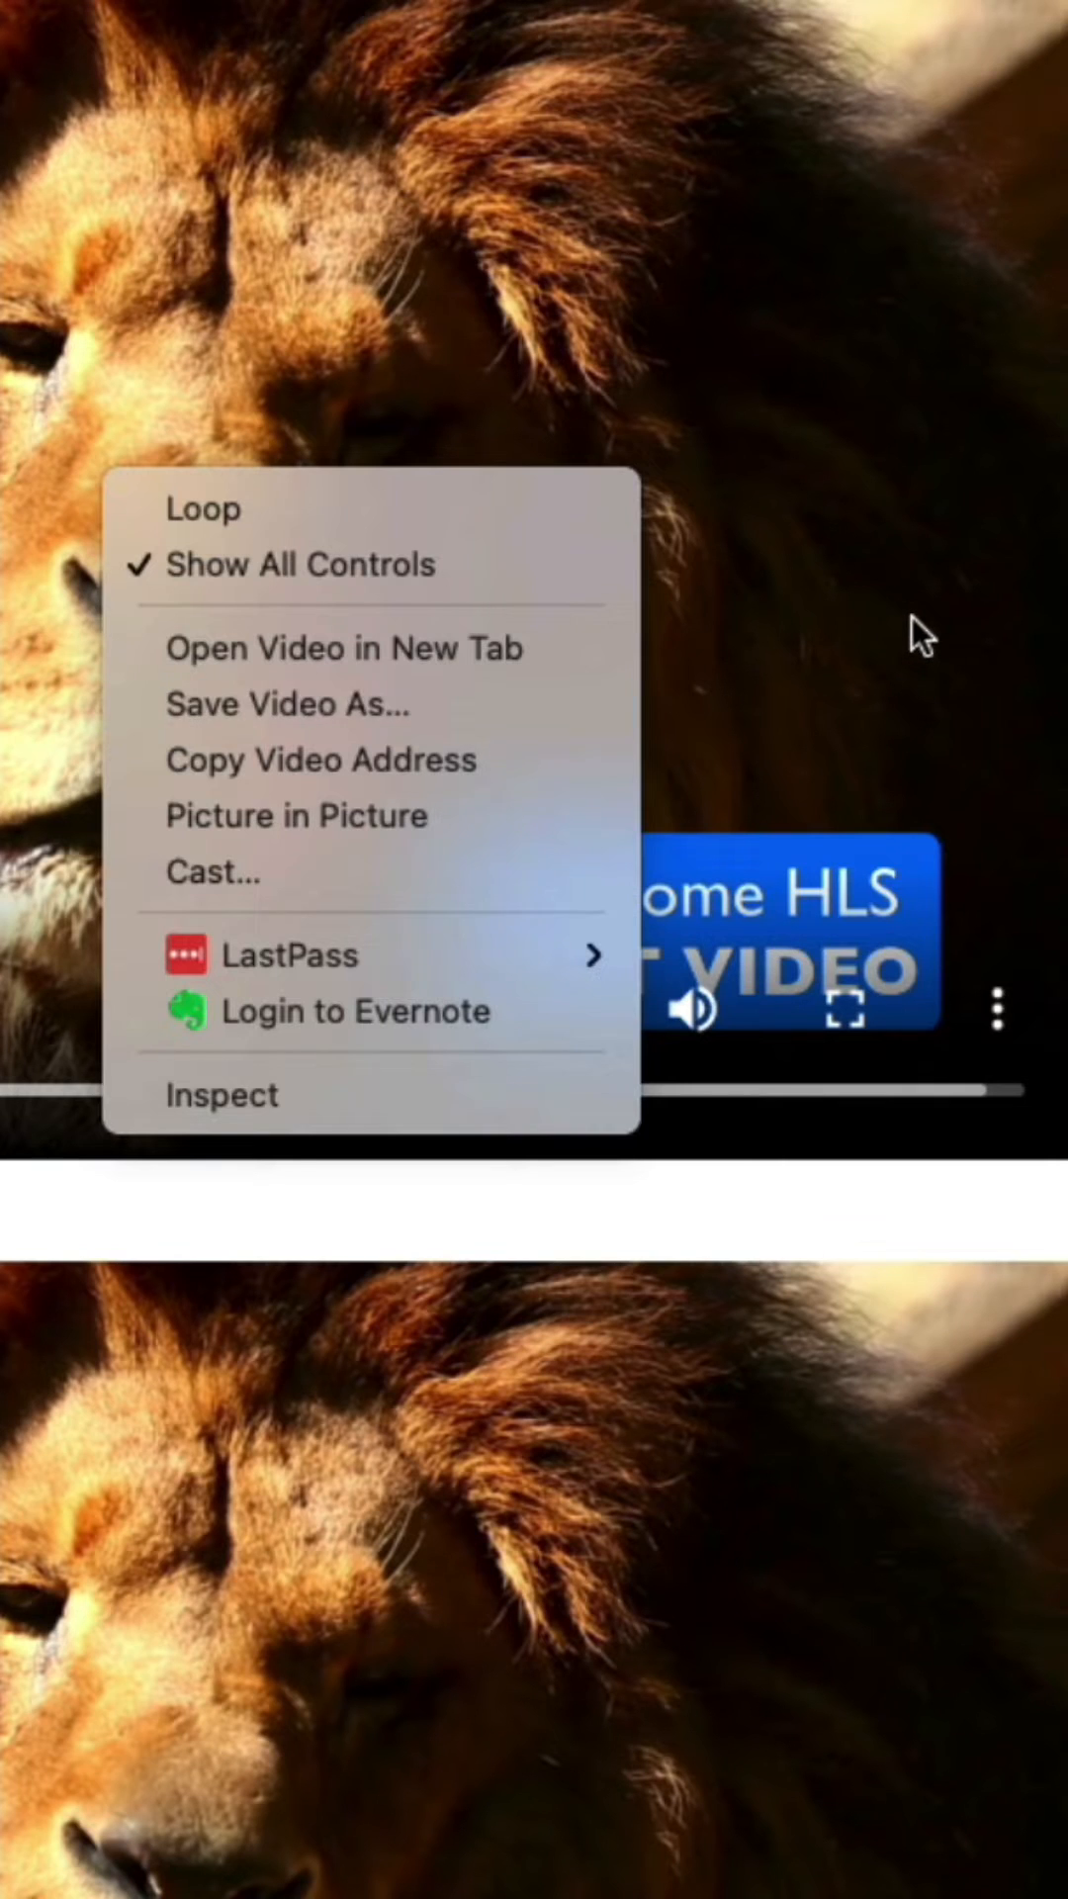
Step: Check the page's right-click context menu on blank space and dismiss it
{"action": "left_click", "coordinate": [876, 564]}
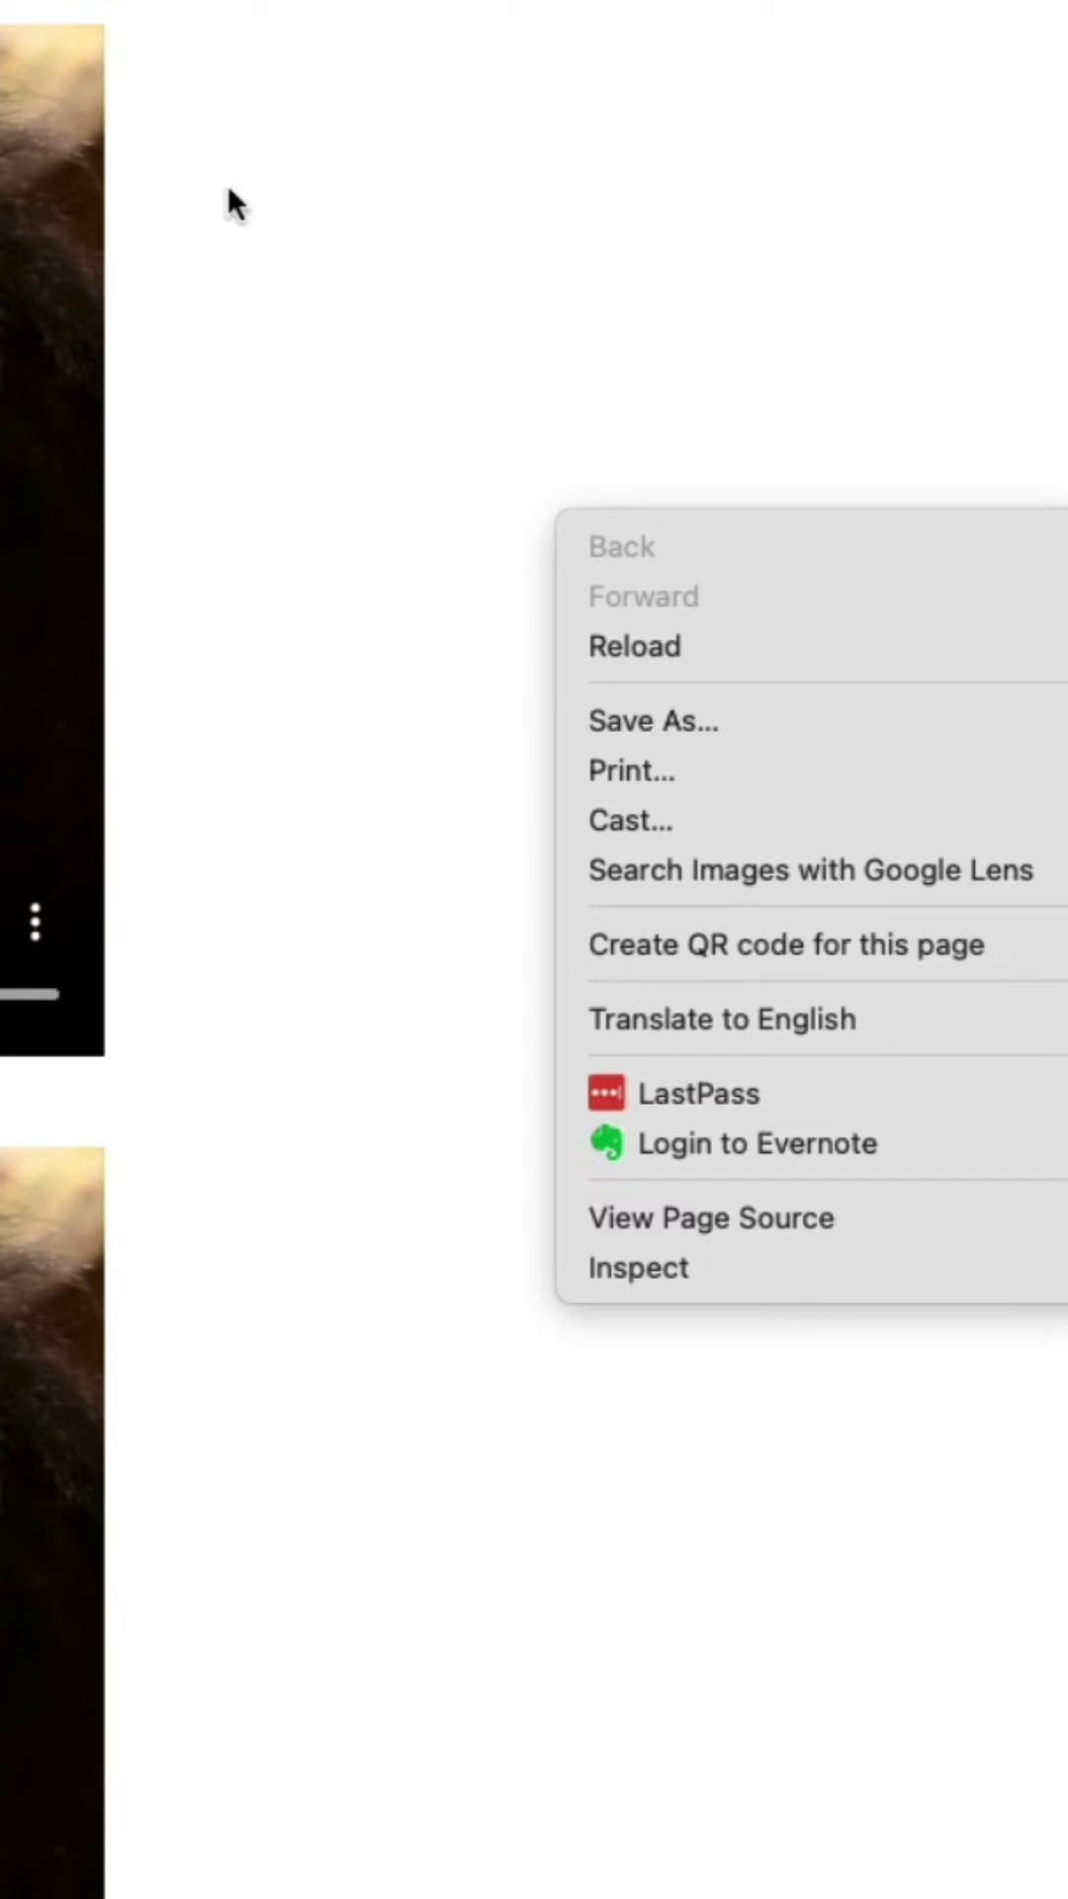
{"action": "left_click", "coordinate": [283, 463]}
{"action": "right_click", "coordinate": [284, 463]}
{"action": "right_click", "coordinate": [384, 1405]}
{"action": "left_click", "coordinate": [498, 1083]}
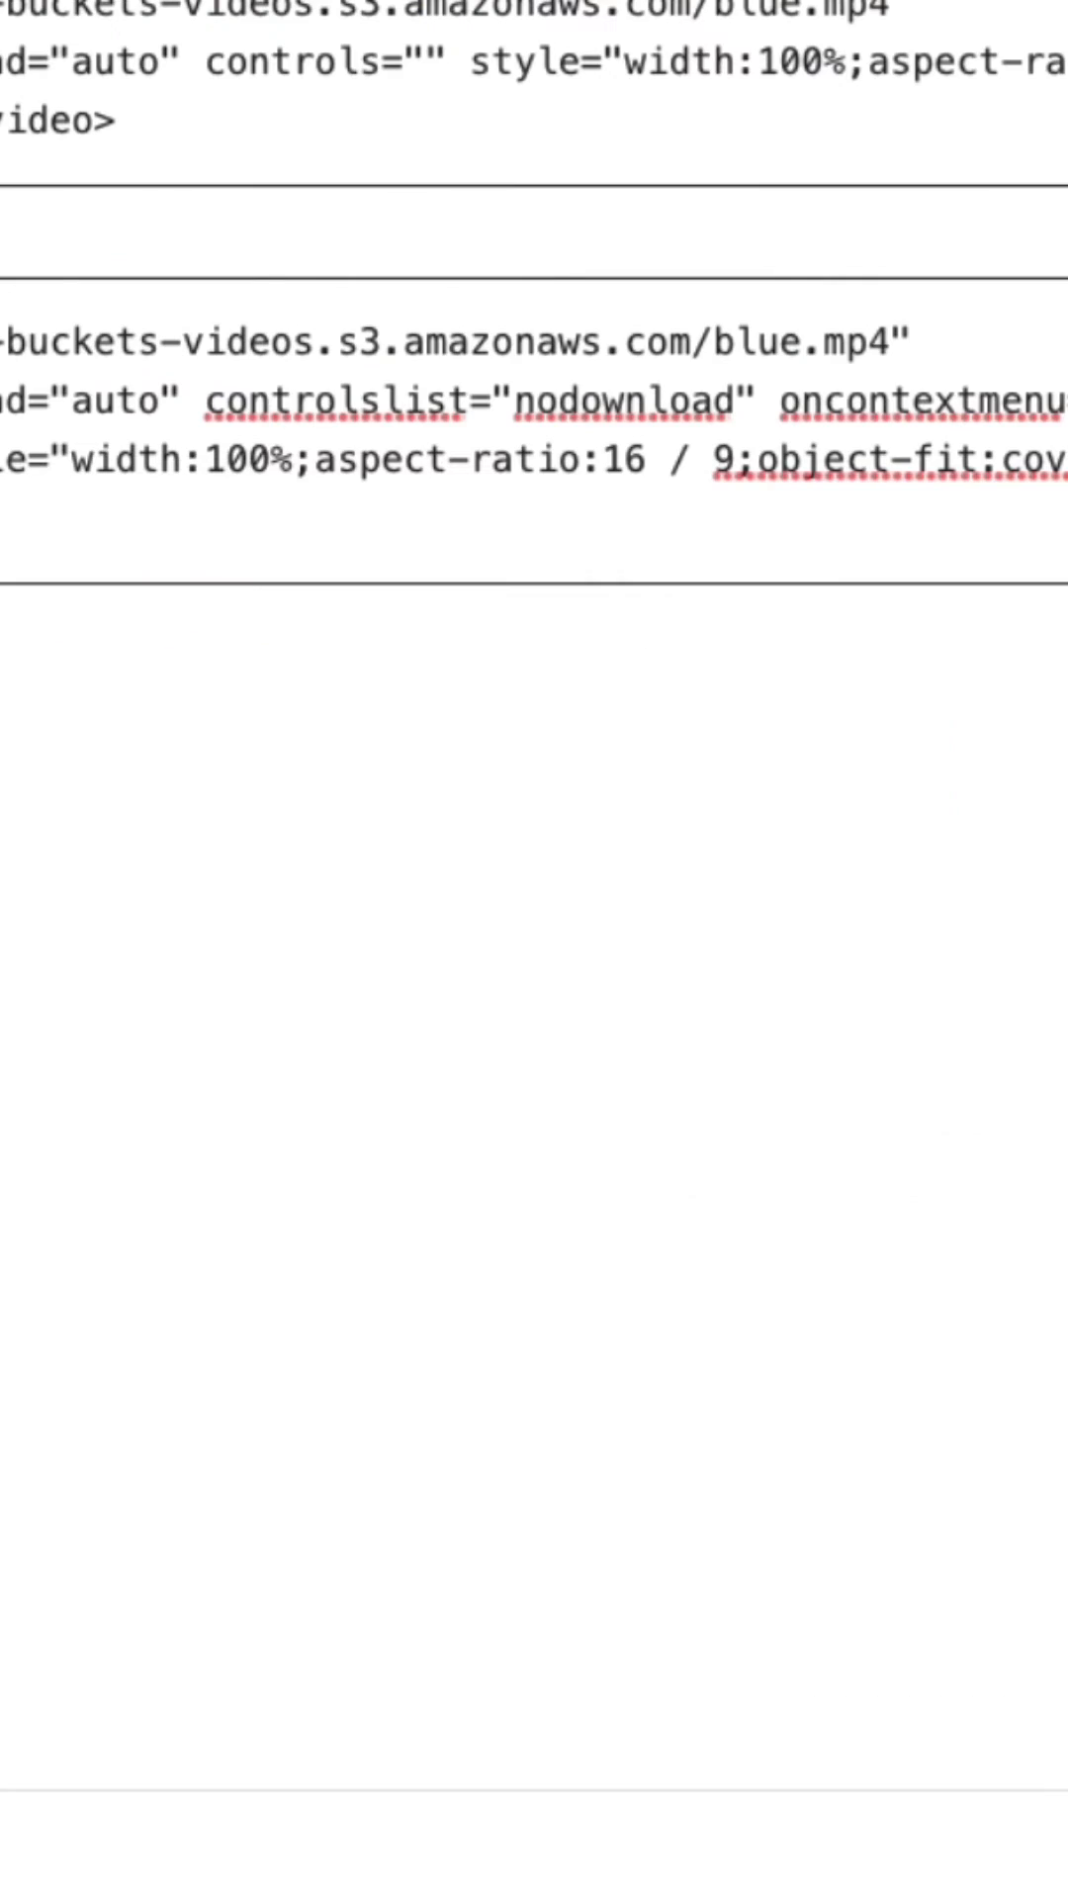
Step: Review the code of the first and second video blocks in turn
{"action": "key", "text": "ctrl+a"}
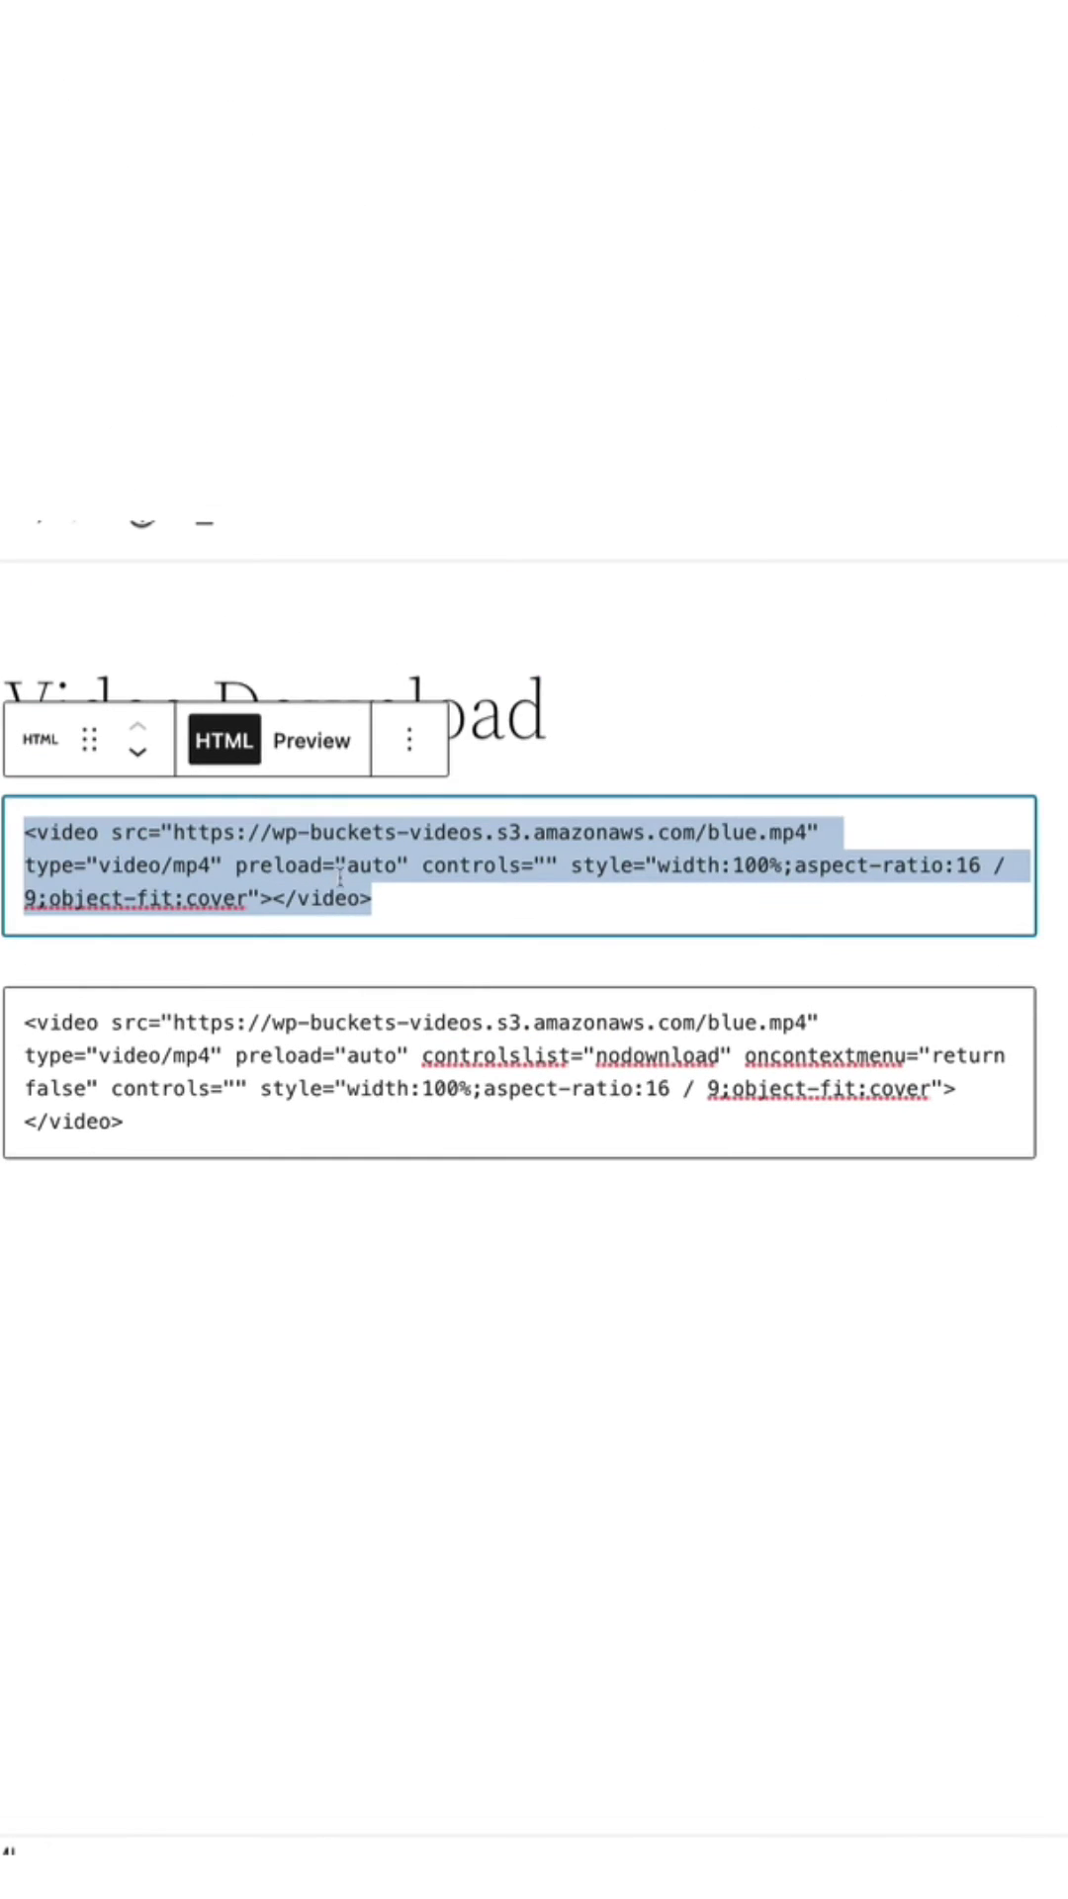
{"action": "left_click", "coordinate": [389, 897]}
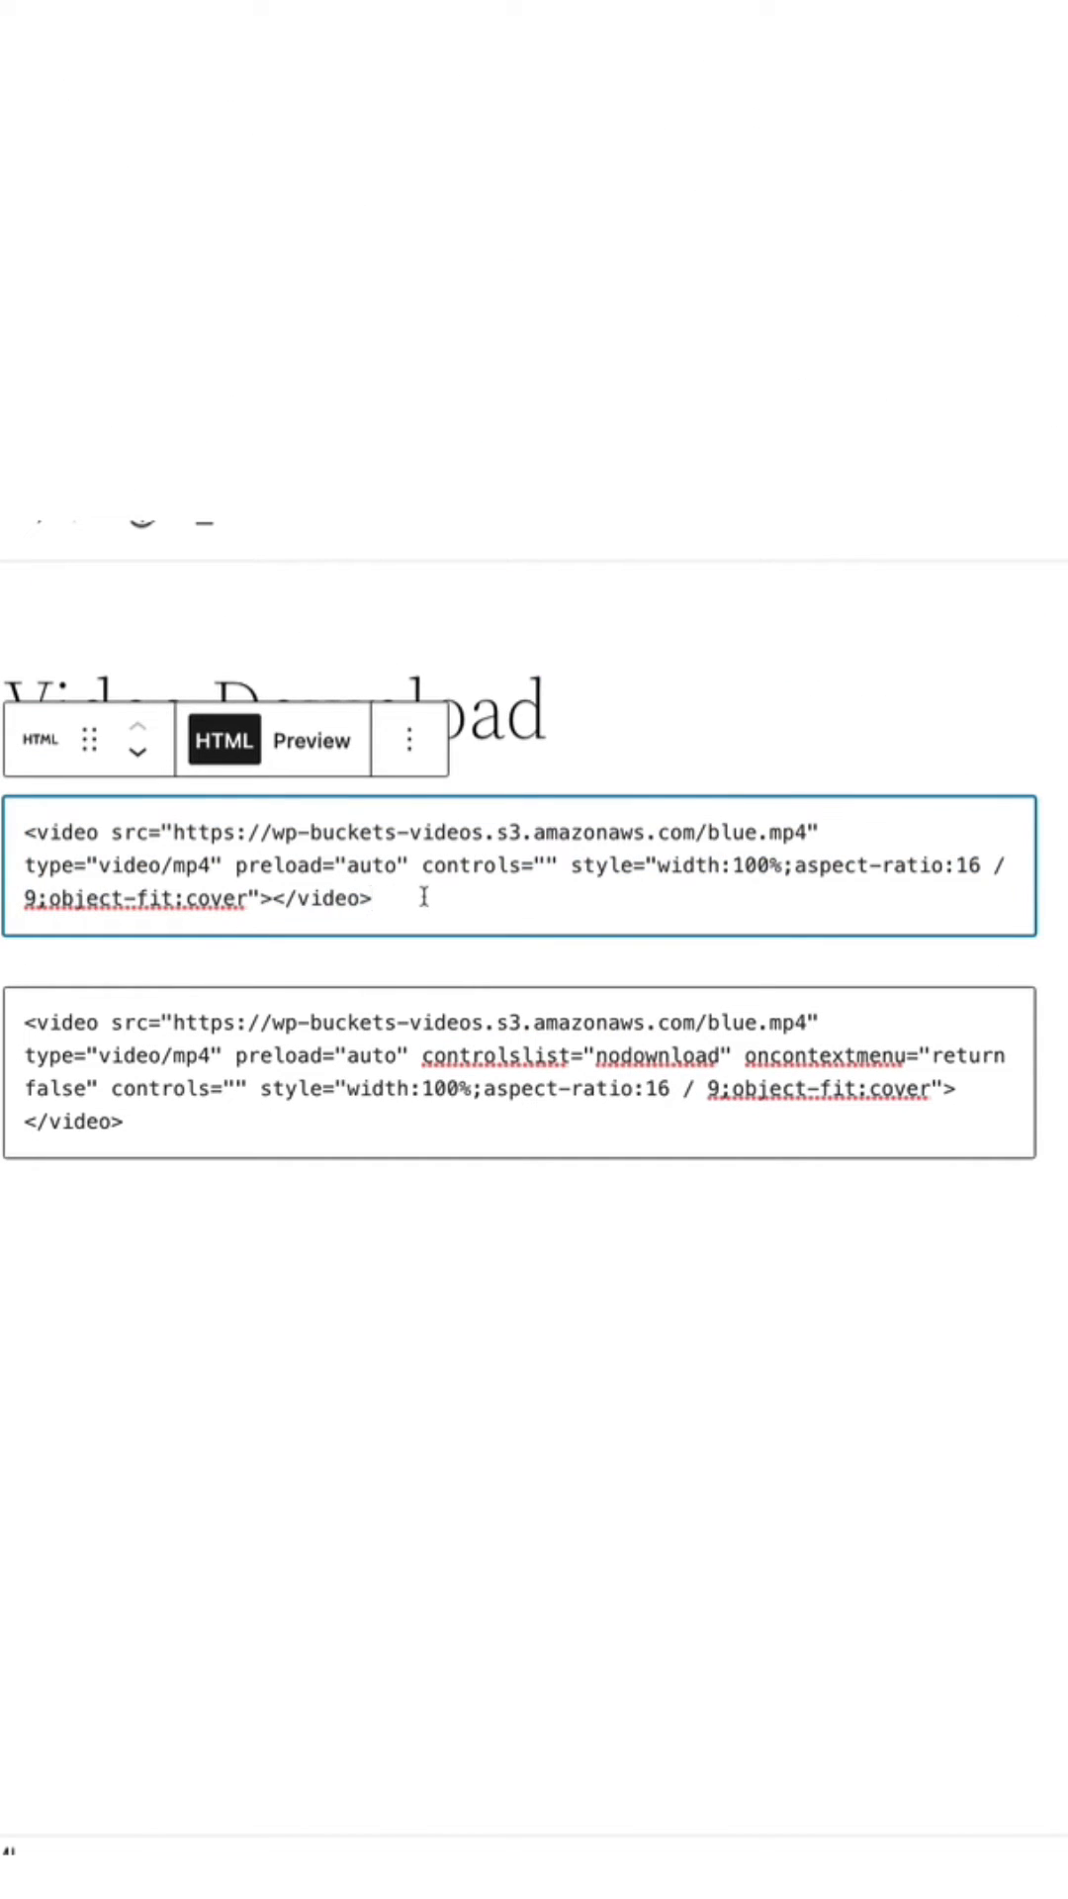
{"action": "left_click", "coordinate": [266, 1115]}
{"action": "key", "text": "ctrl+a"}
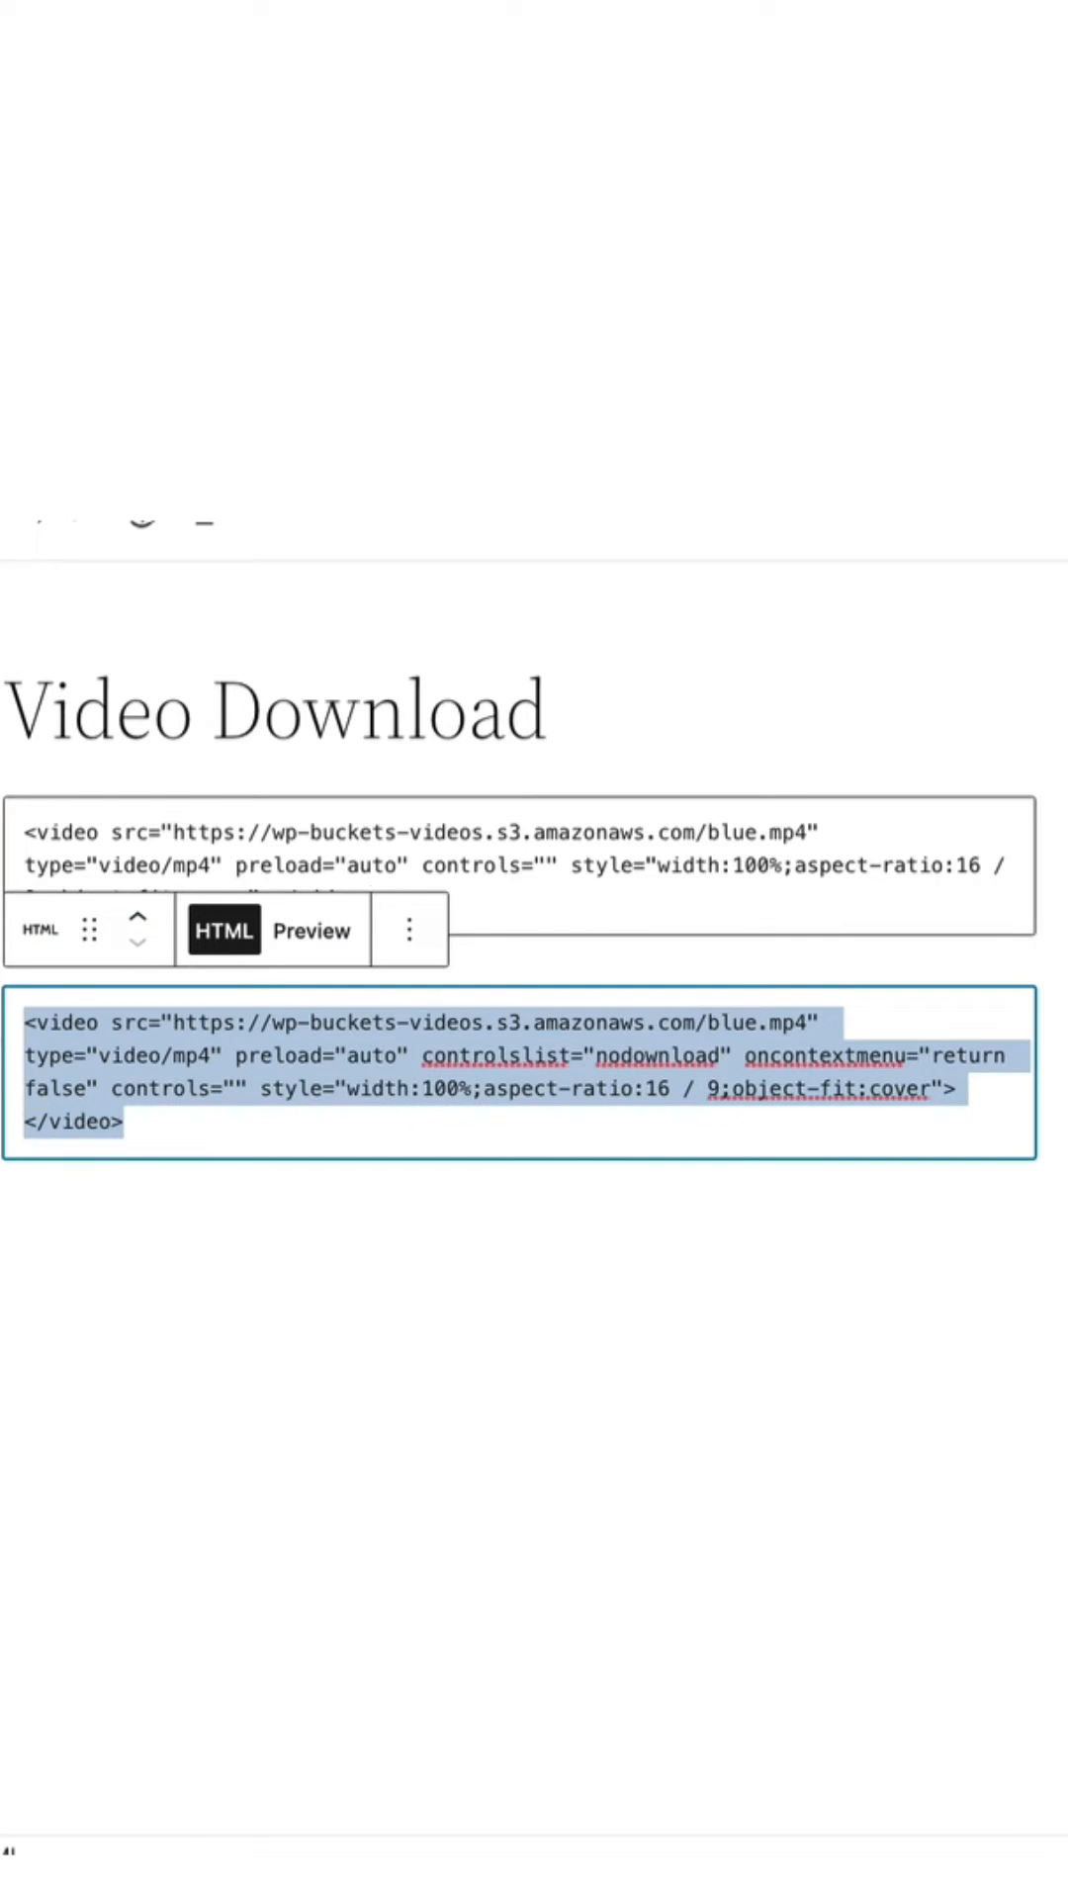
{"action": "left_click", "coordinate": [222, 1121]}
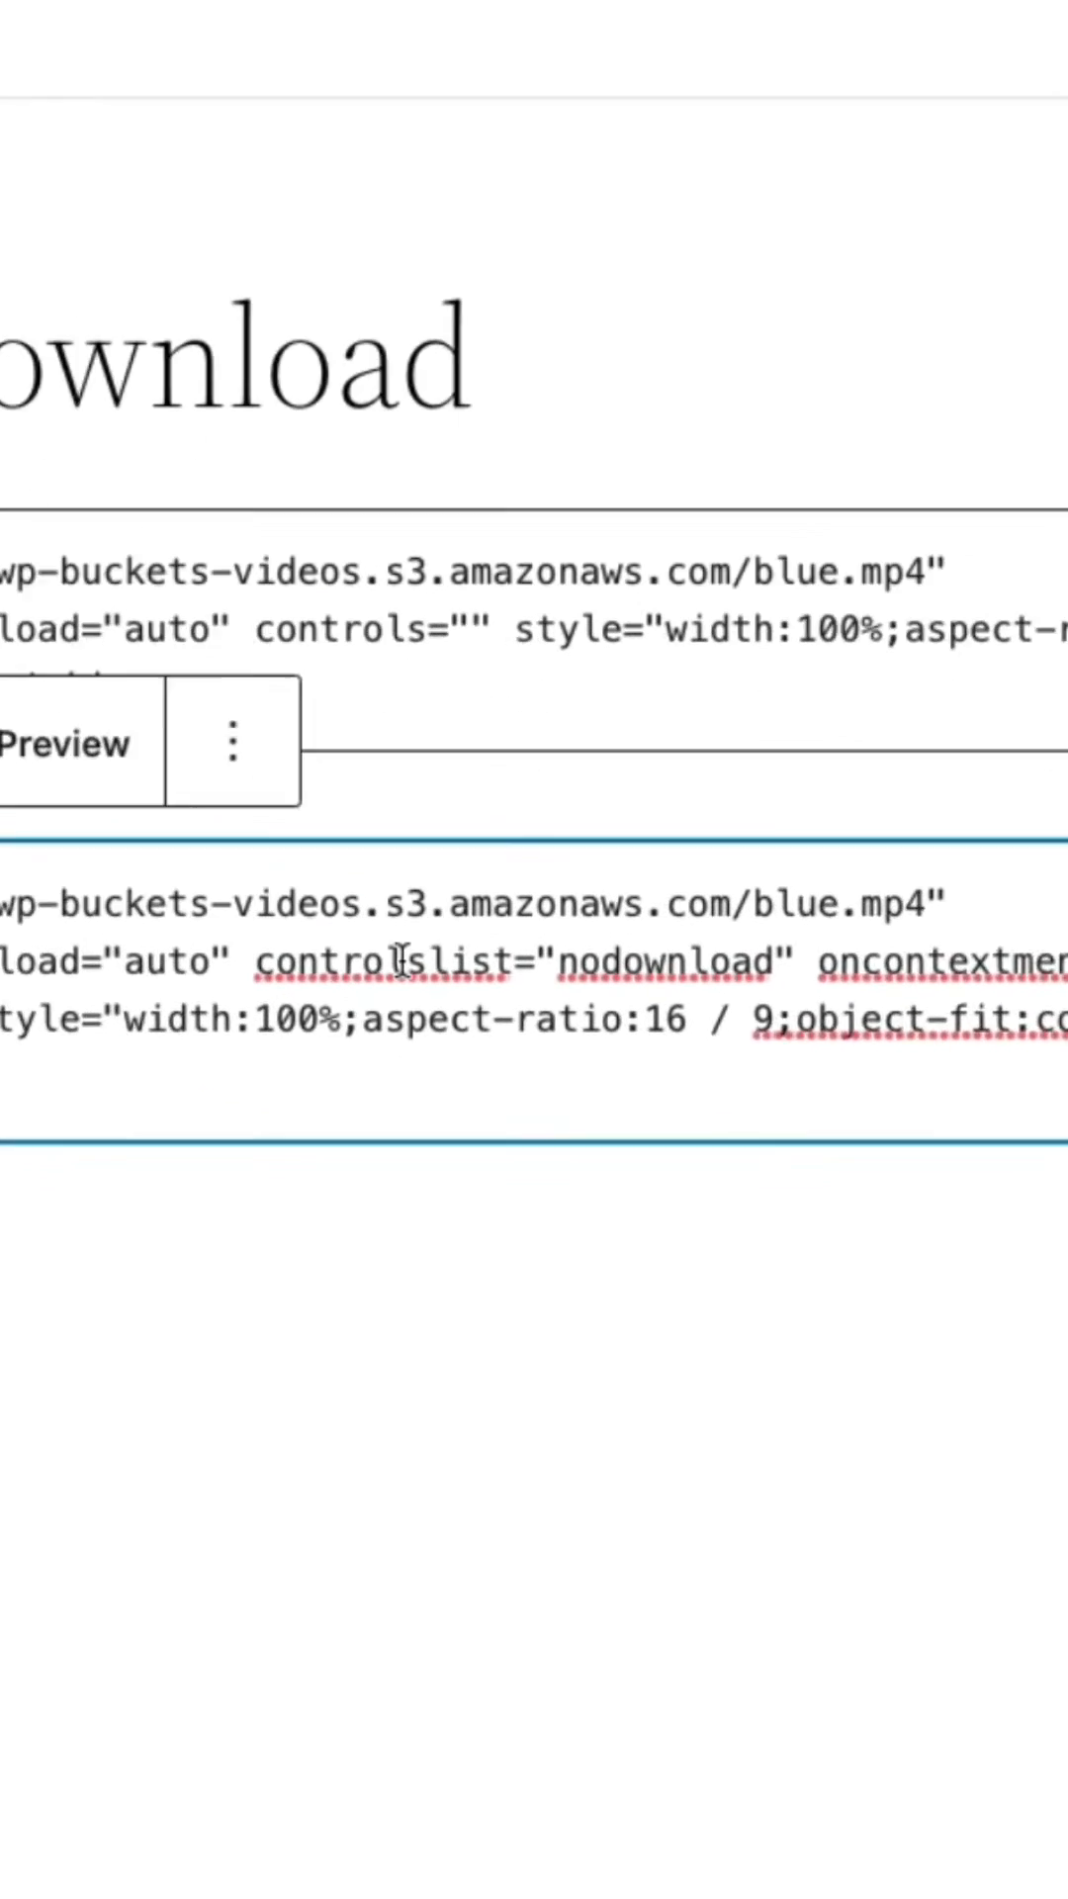
Step: Highlight the second block's controlslist="nodownload" attribute and value
{"action": "double_click", "coordinate": [490, 1055]}
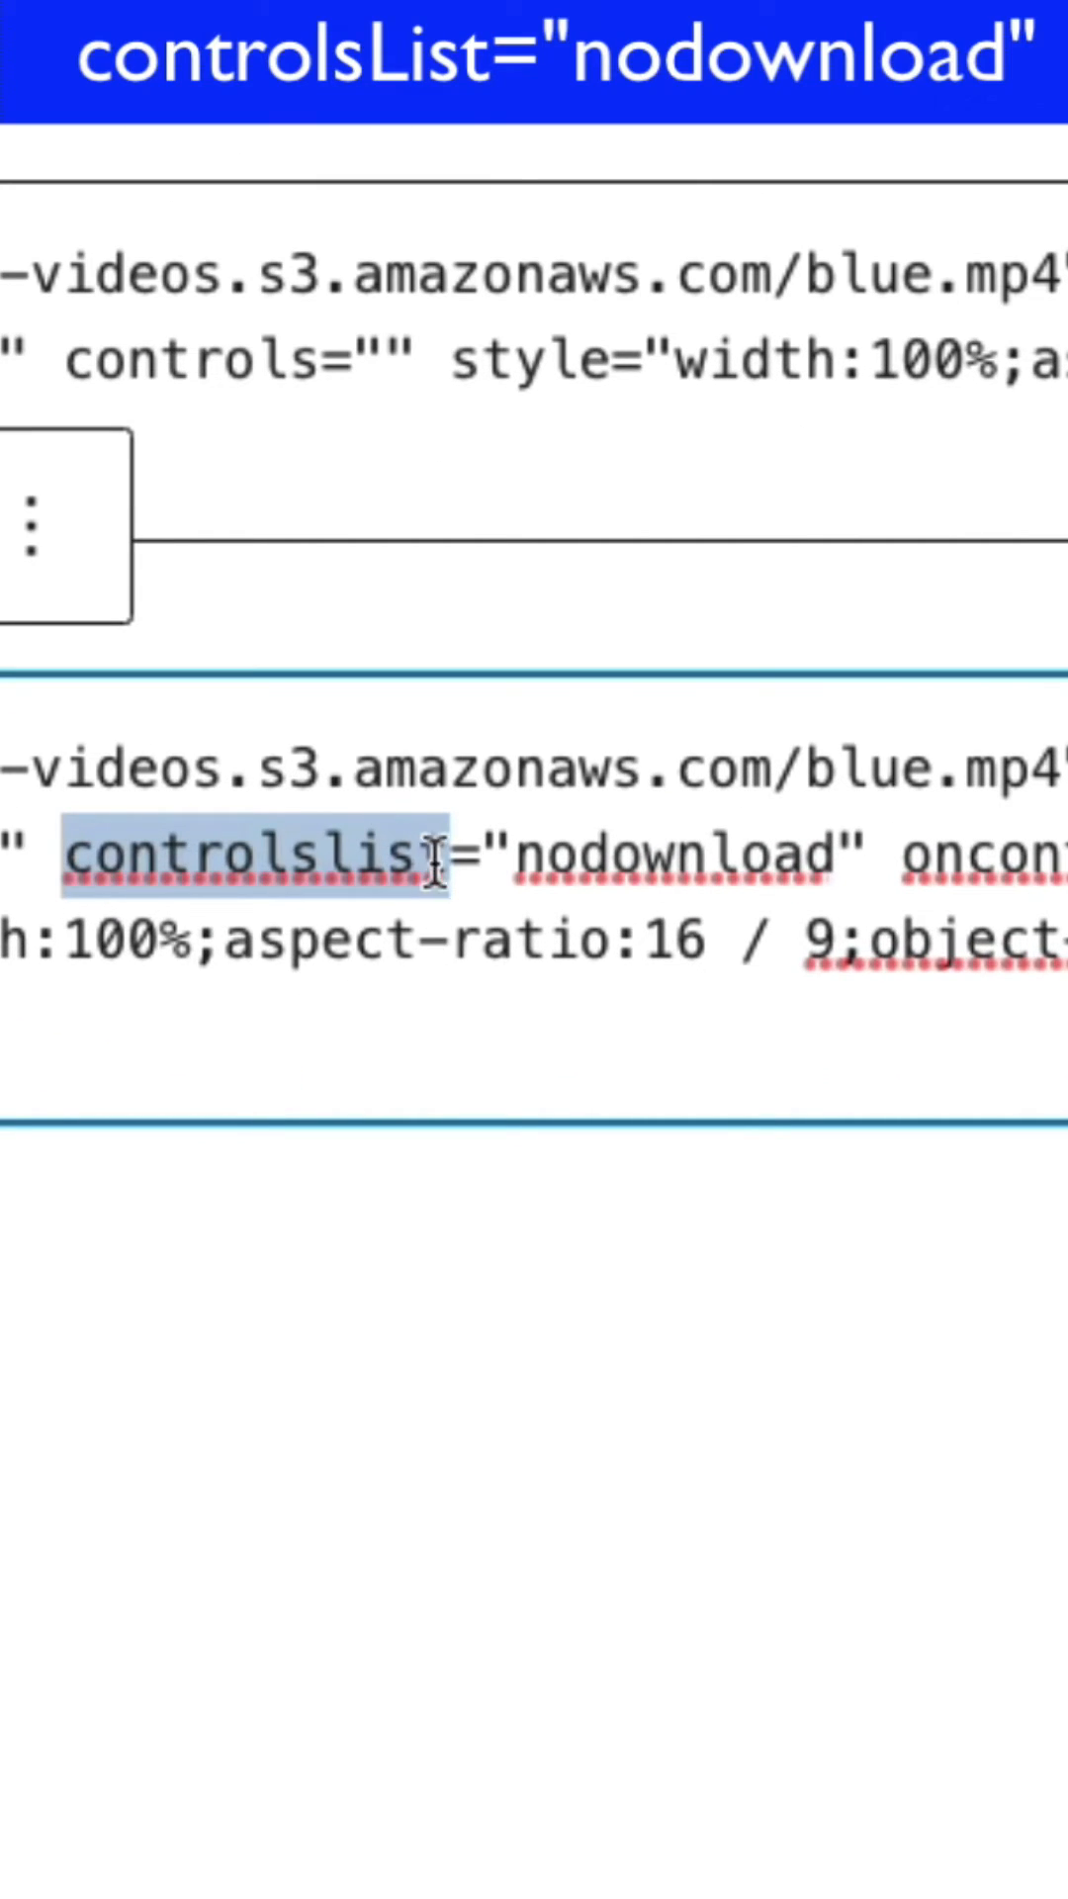
{"action": "left_click", "coordinate": [739, 857]}
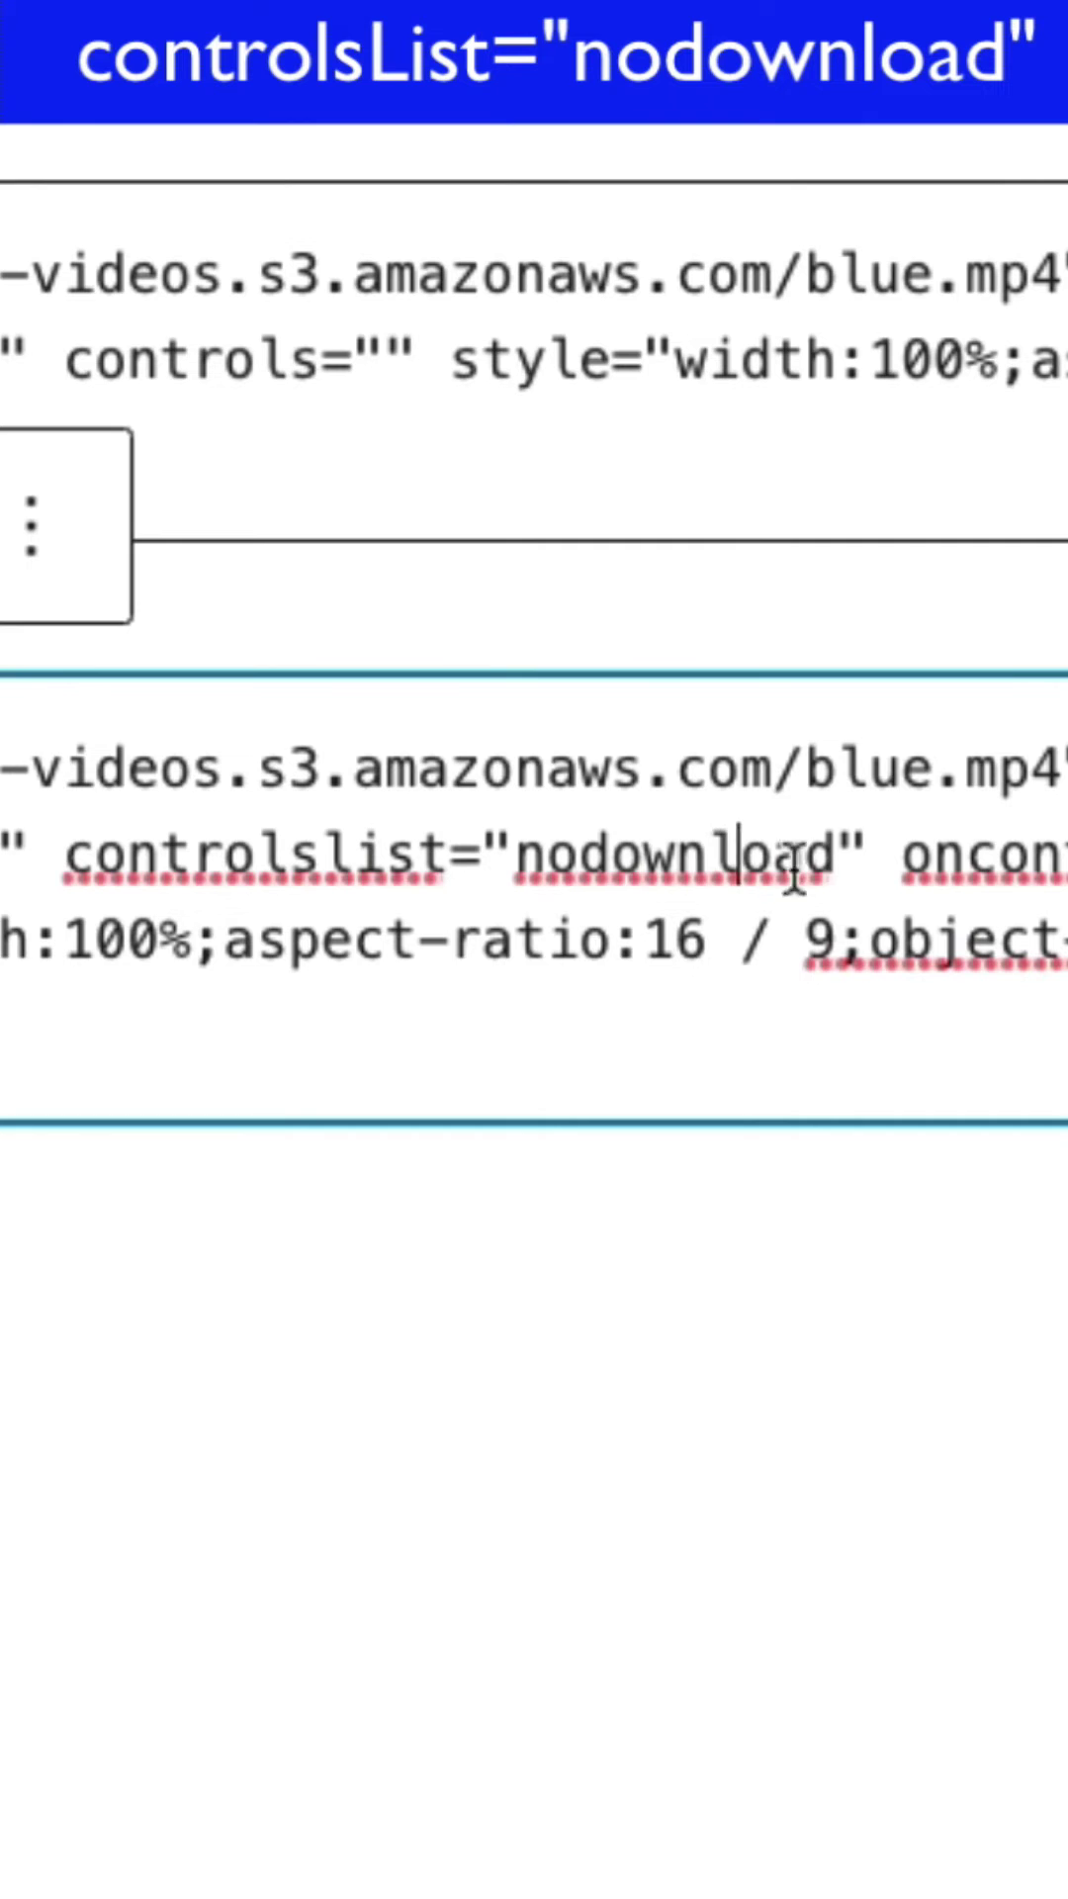
{"action": "double_click", "coordinate": [764, 832]}
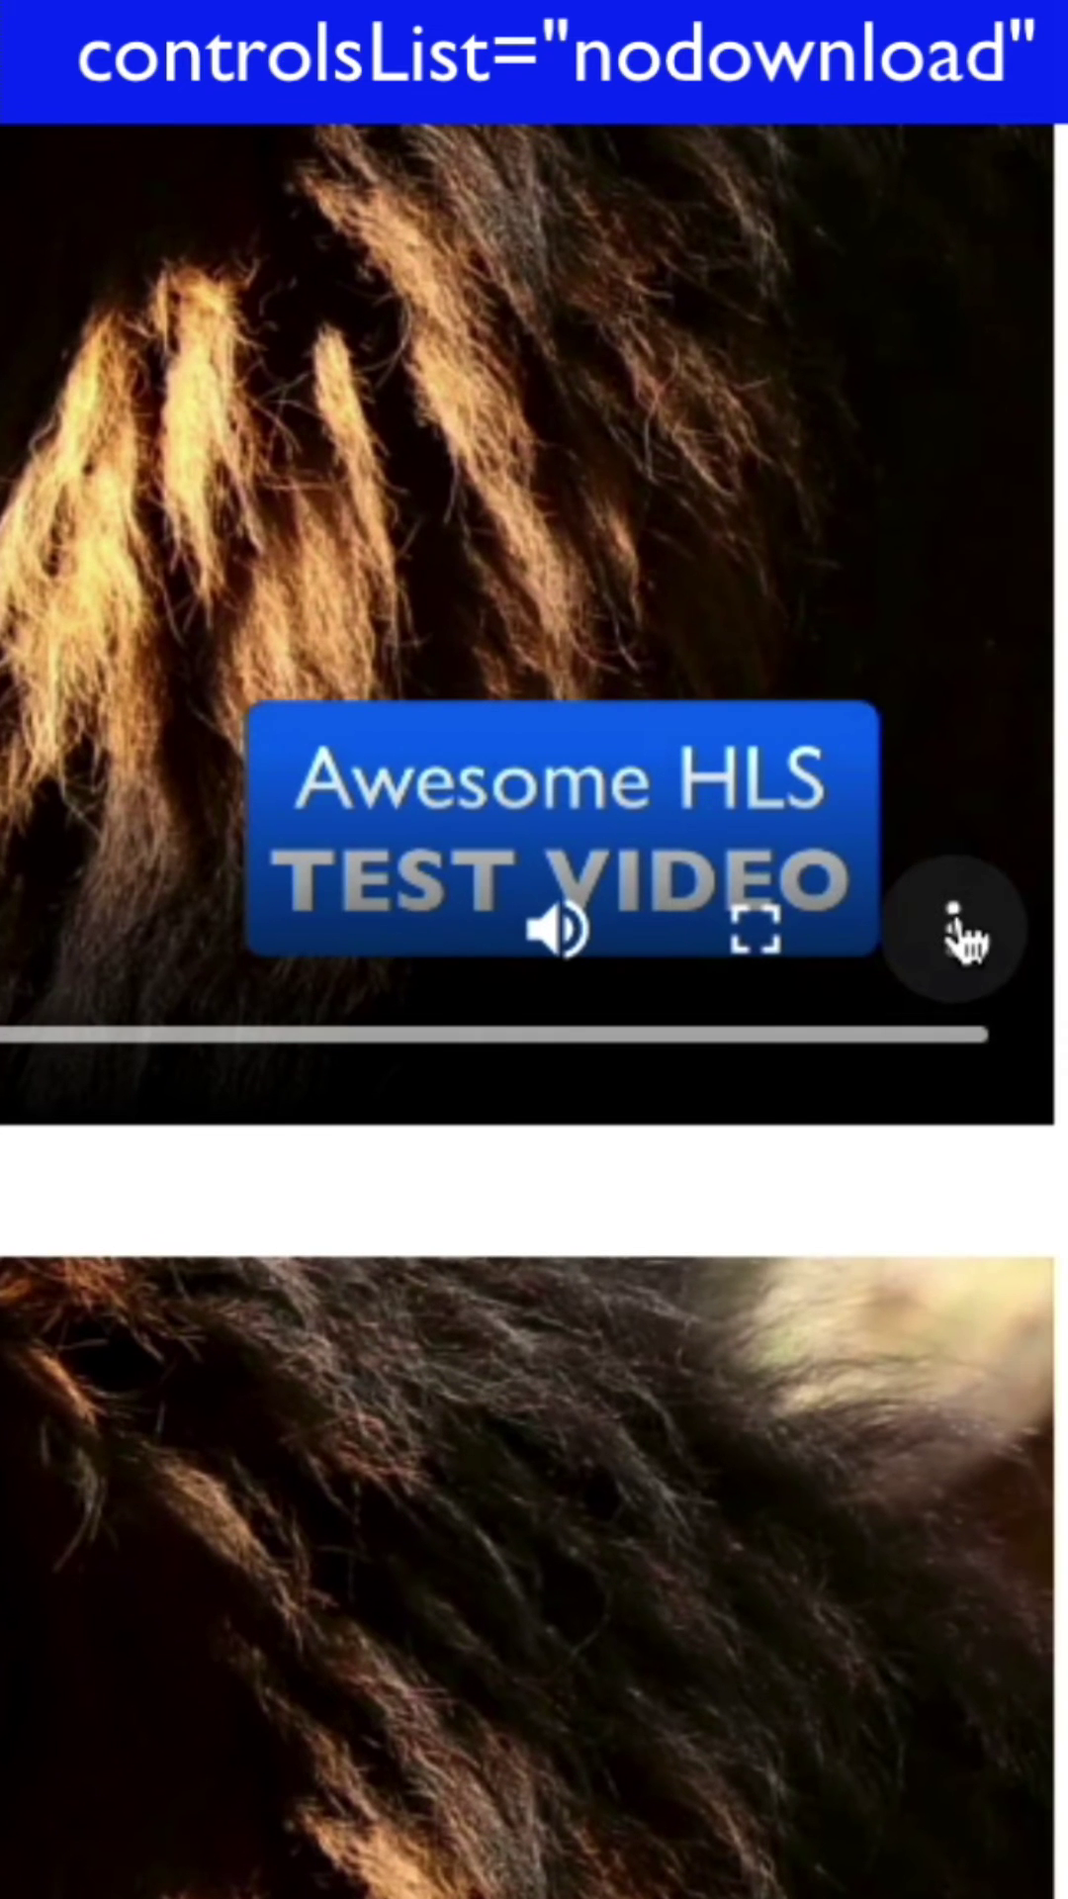
Step: Compare the first video's options showing Download with the second video's options lacking it
{"action": "left_click", "coordinate": [962, 936]}
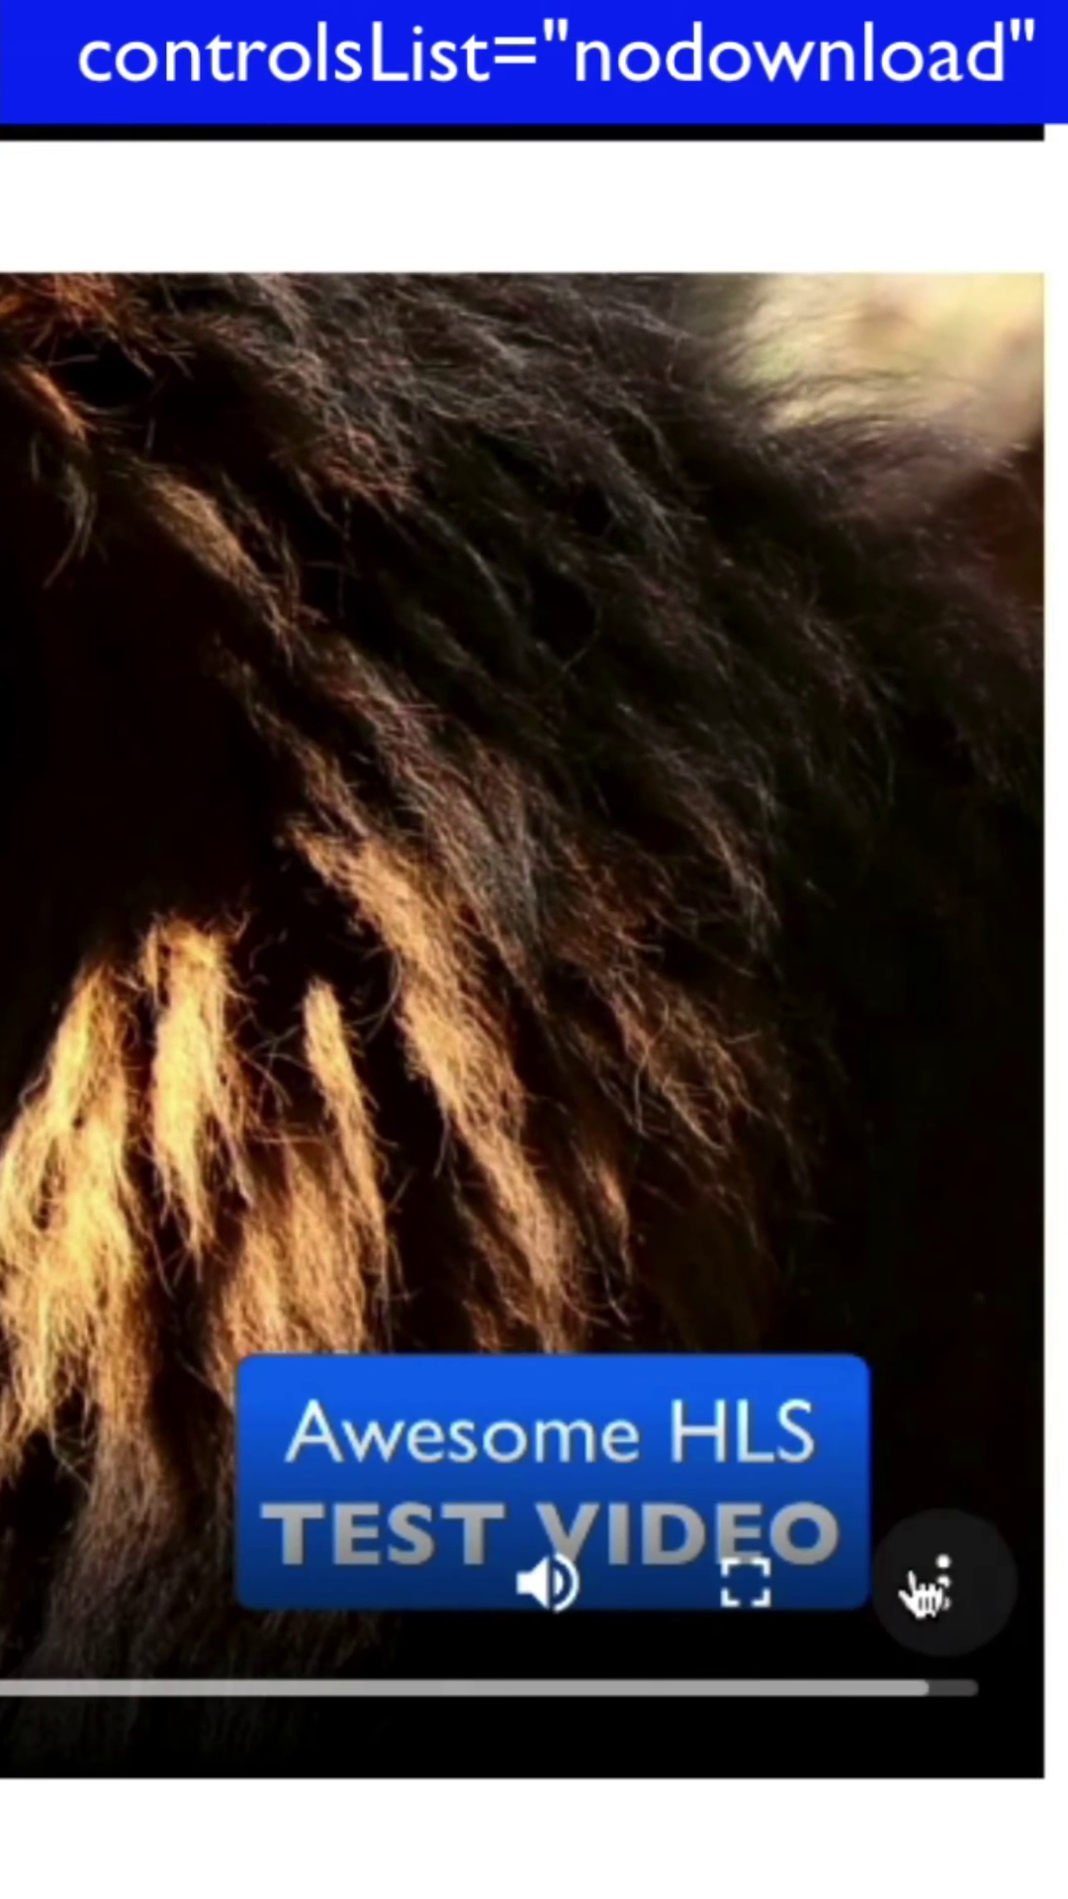
{"action": "left_click", "coordinate": [934, 1595]}
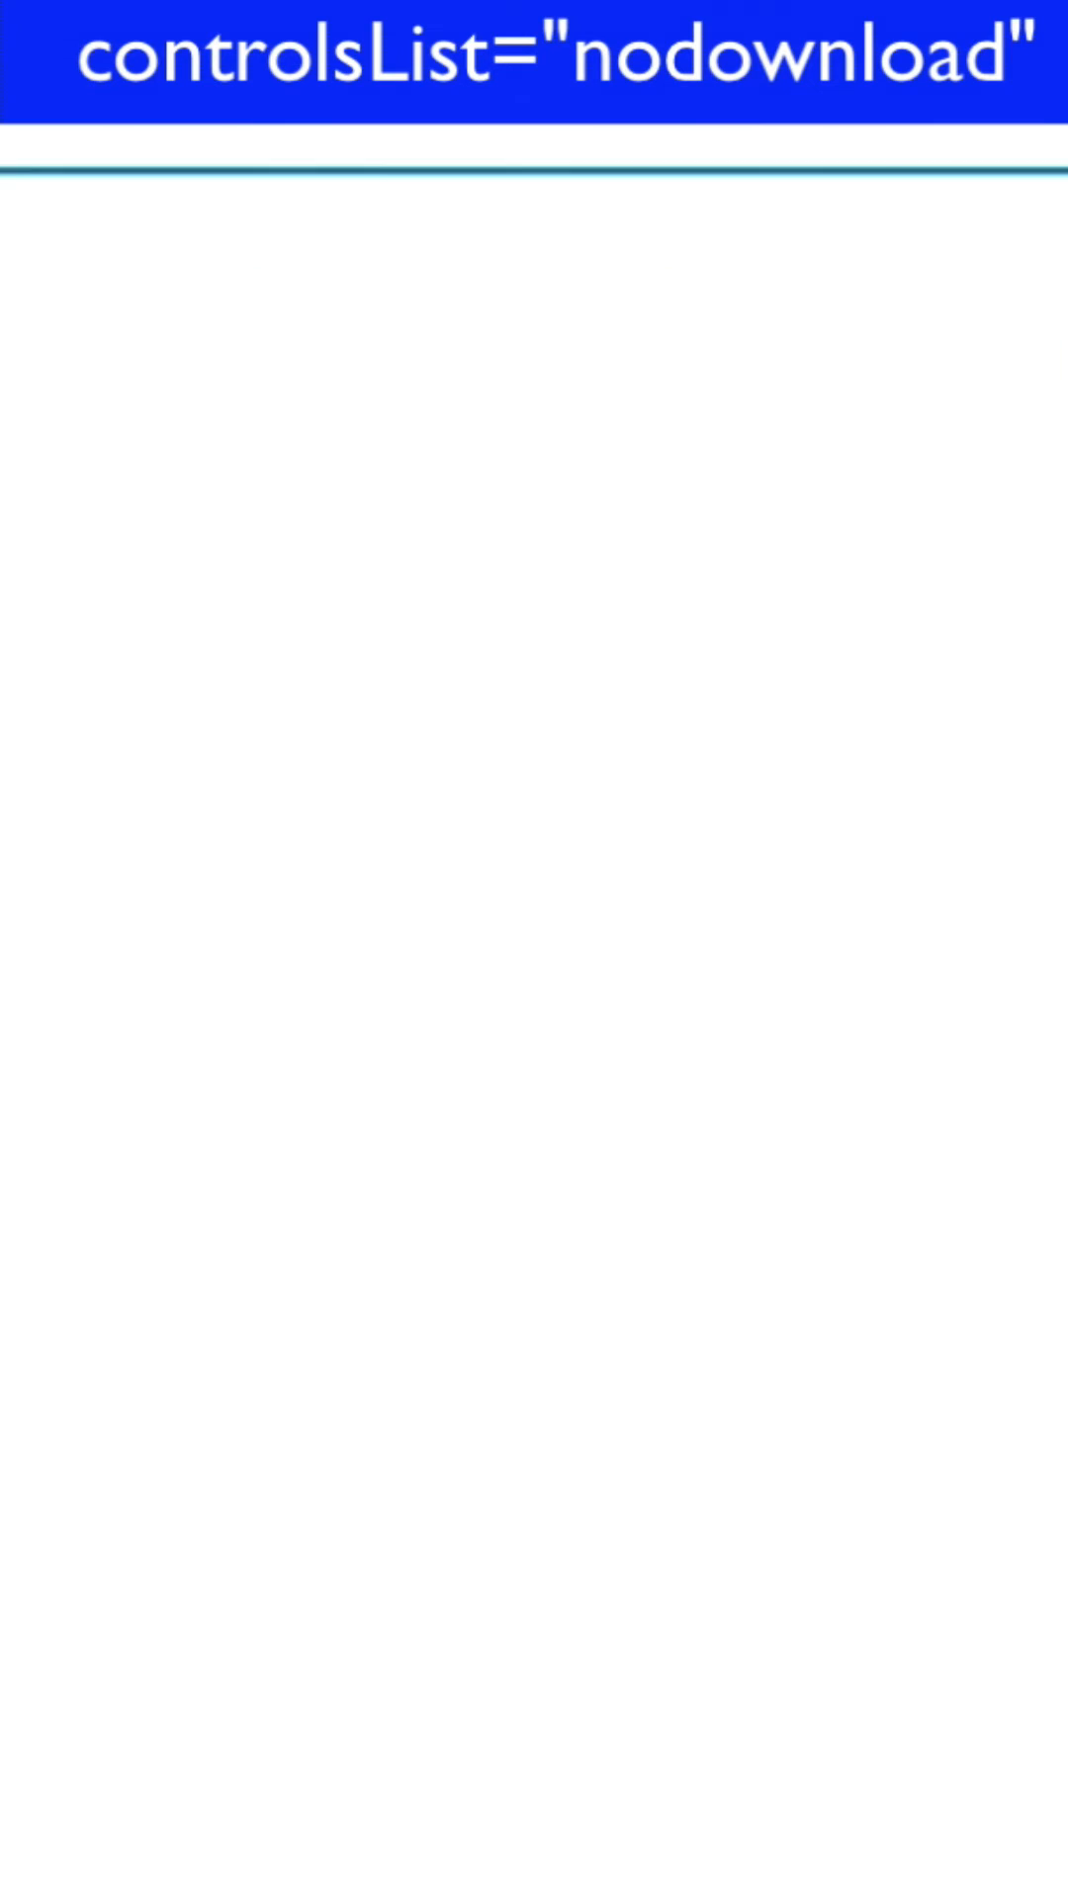
{"action": "left_click_drag", "start_coordinate": [463, 931], "coordinate": [803, 931]}
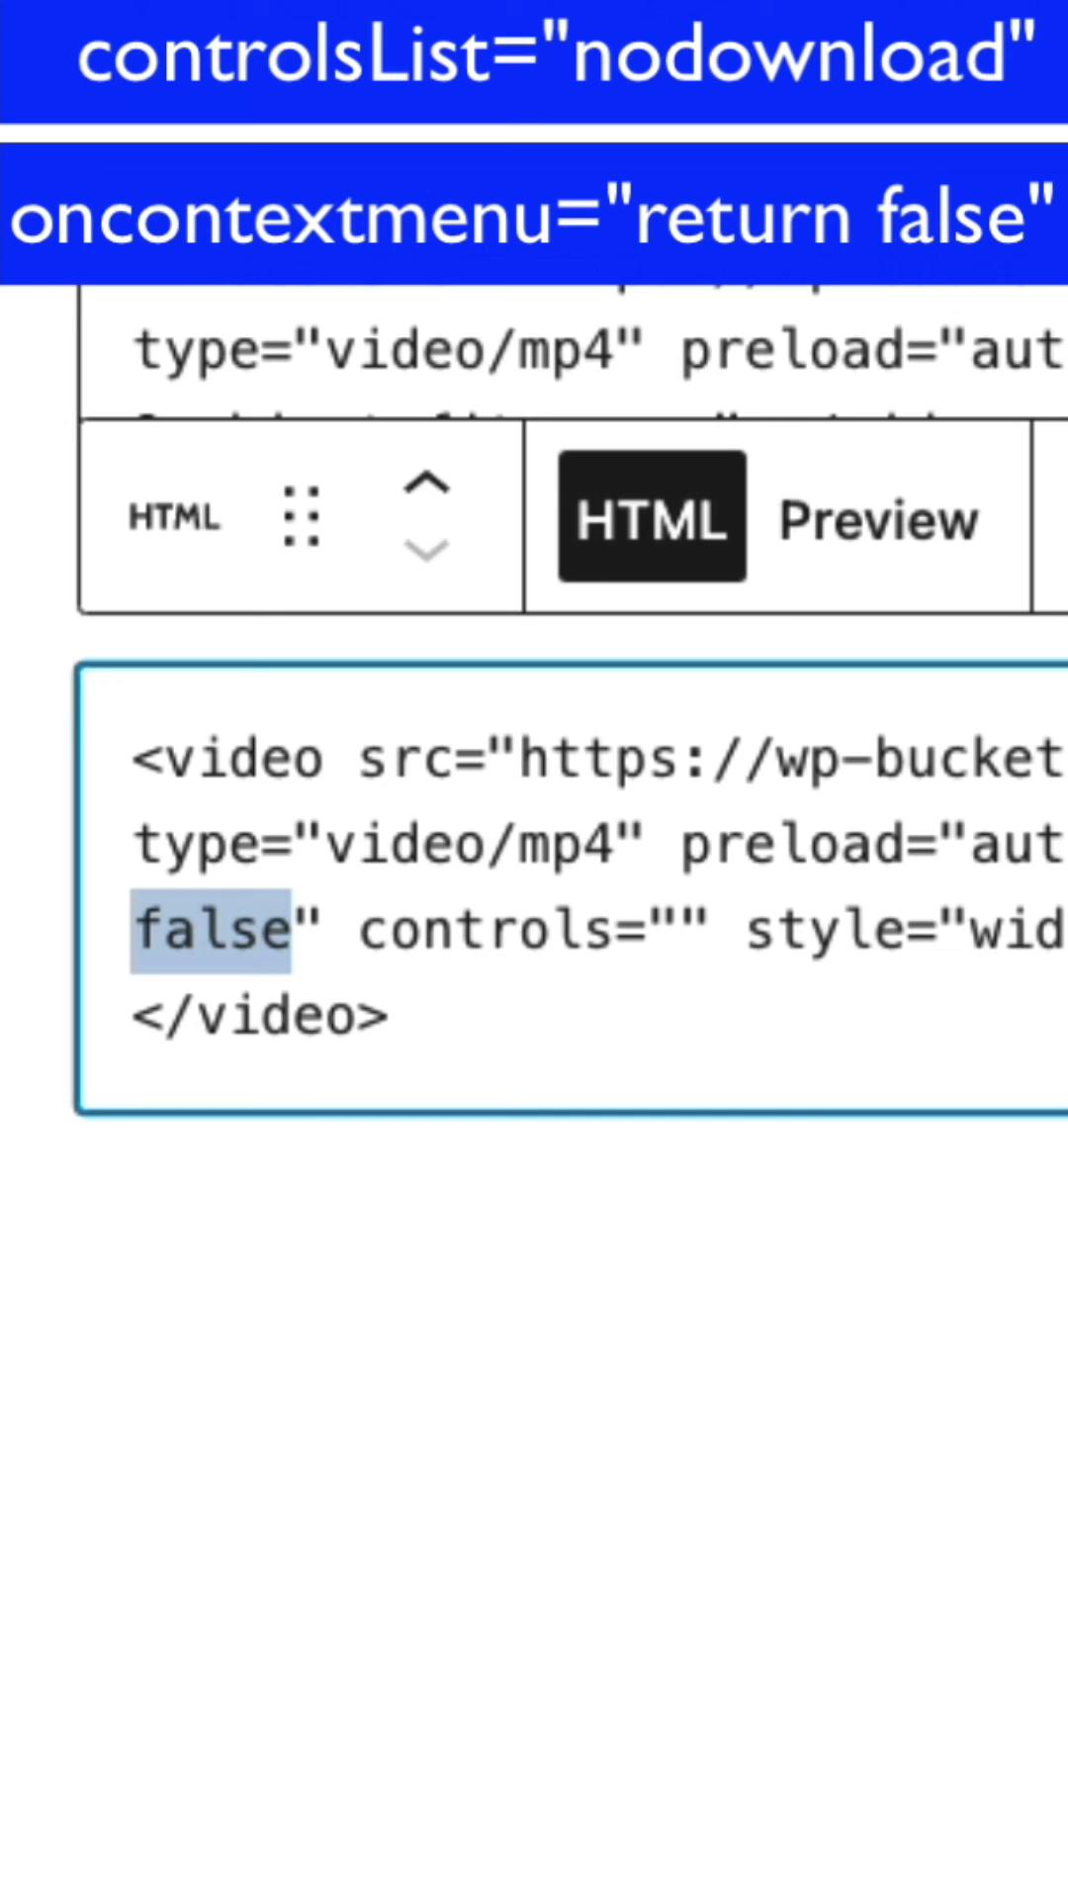
{"action": "scroll", "coordinate": [593, 920], "scroll_direction": "right", "scroll_amount": 8}
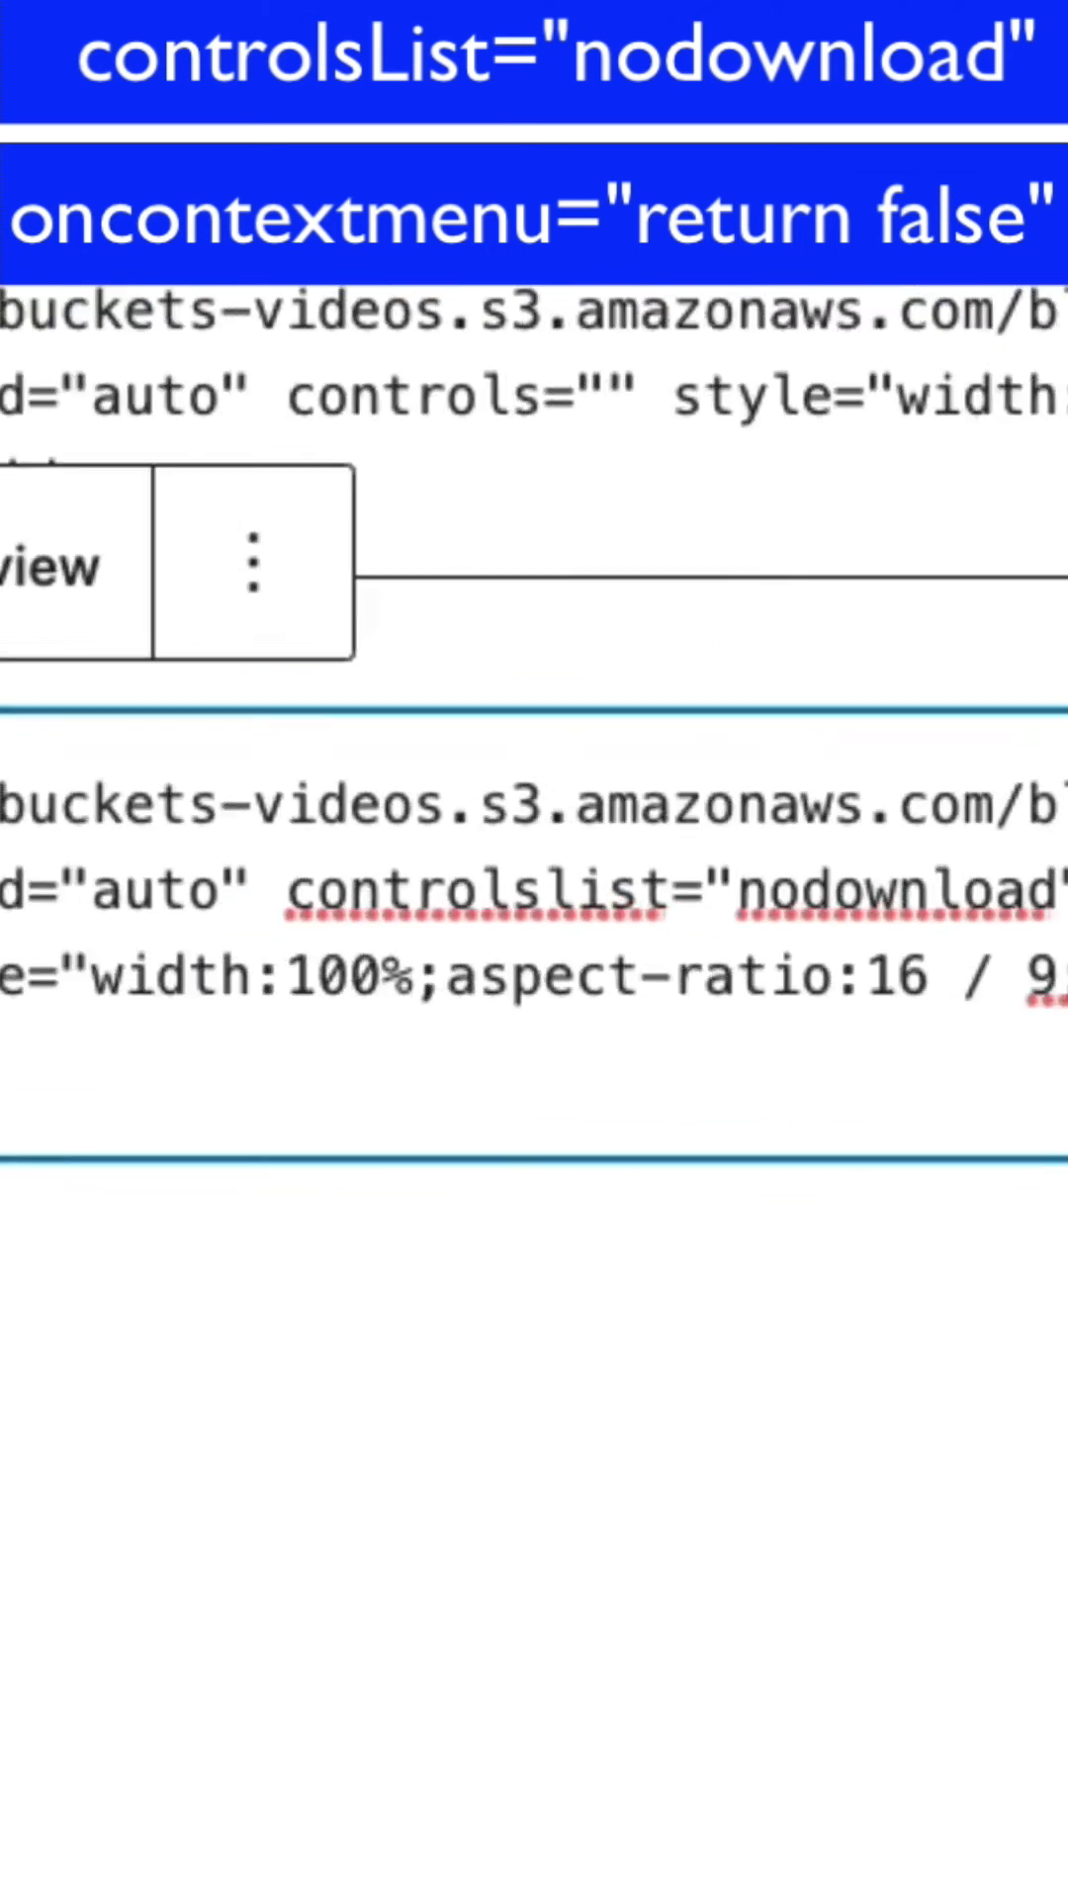
{"action": "left_click_drag", "start_coordinate": [773, 931], "coordinate": [424, 934]}
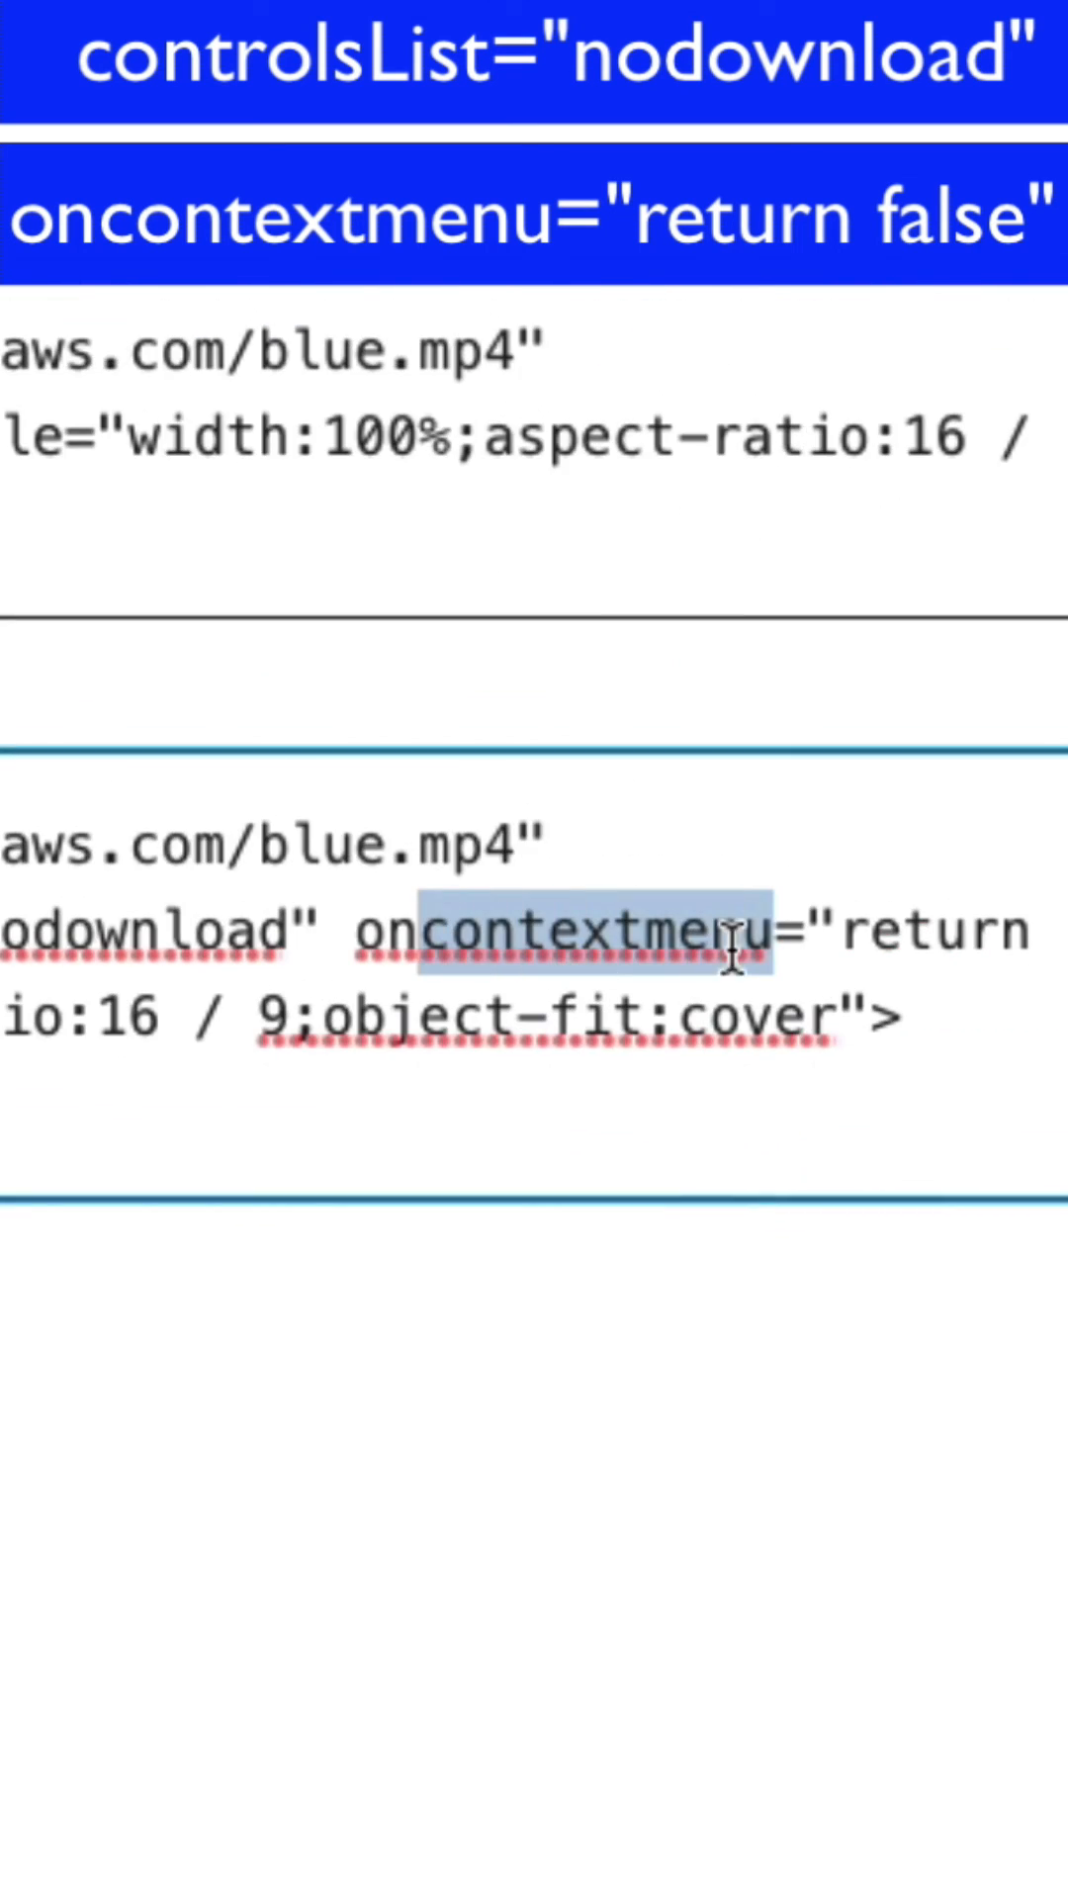